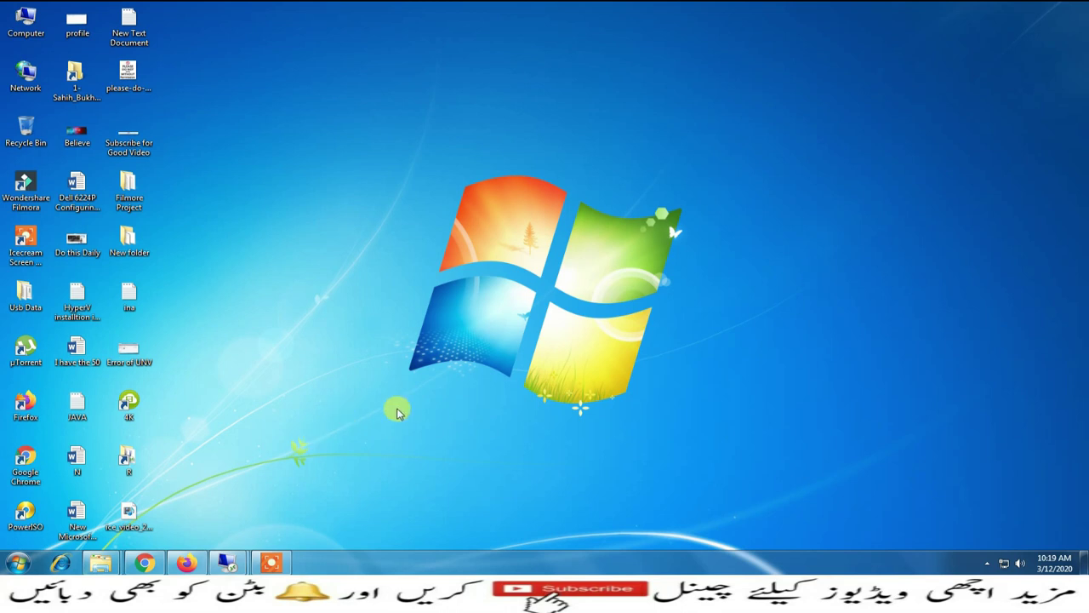
Check the replication health of virtual machine B1- DIG-2 in the BackupServer remote session.
mouse_move(224, 567)
left_click(287, 506)
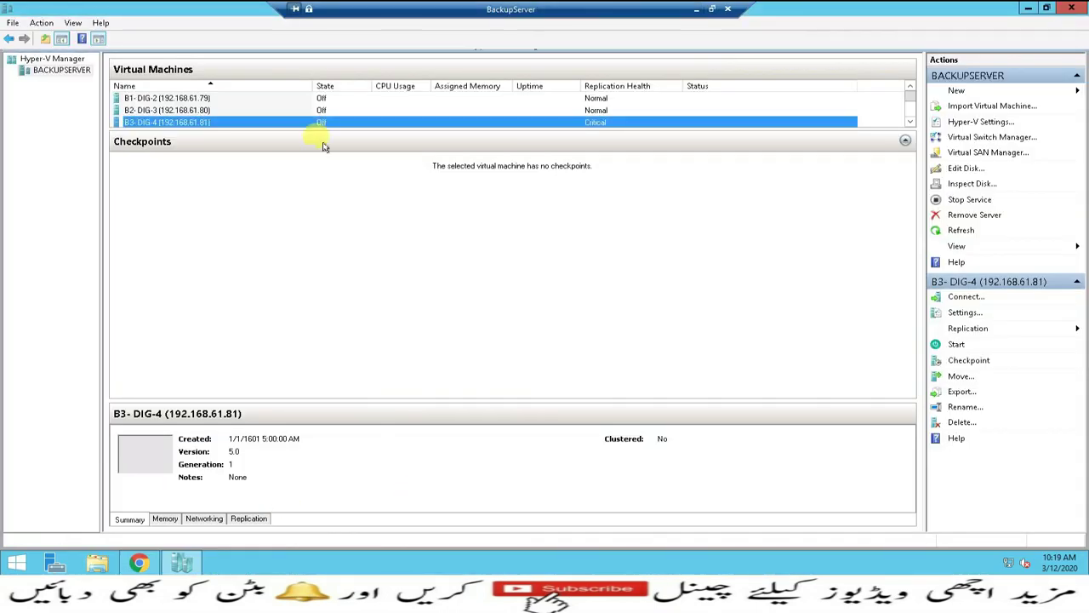
right_click(192, 100)
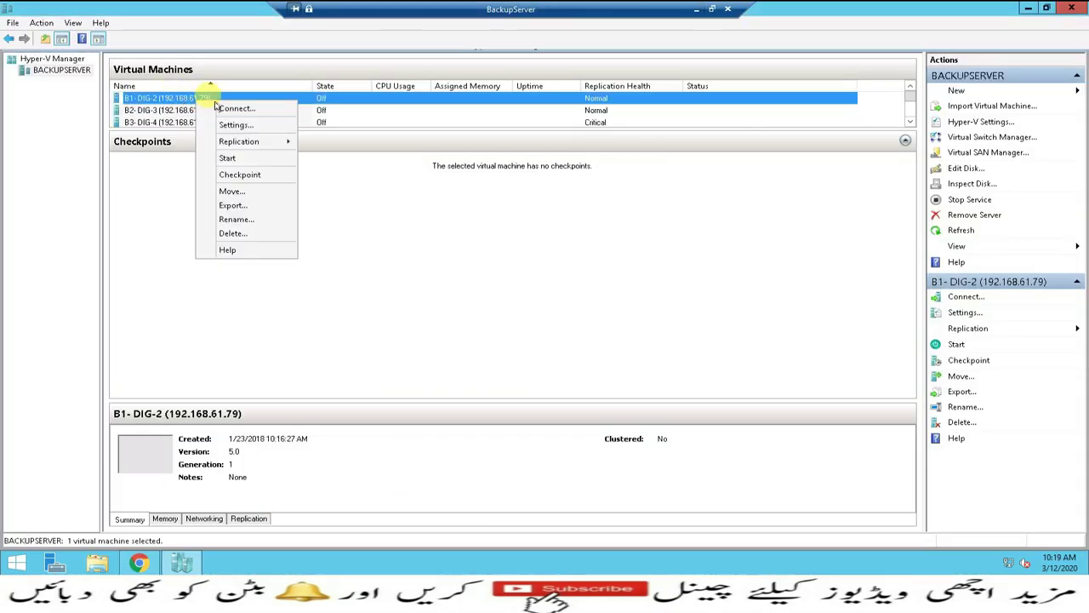
mouse_move(233, 146)
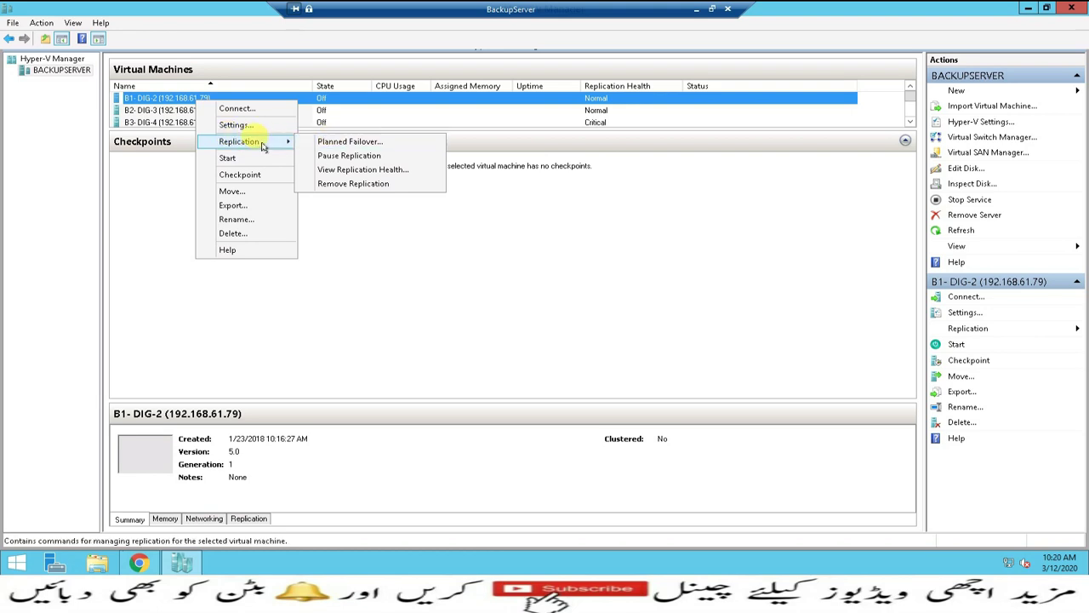
left_click(345, 169)
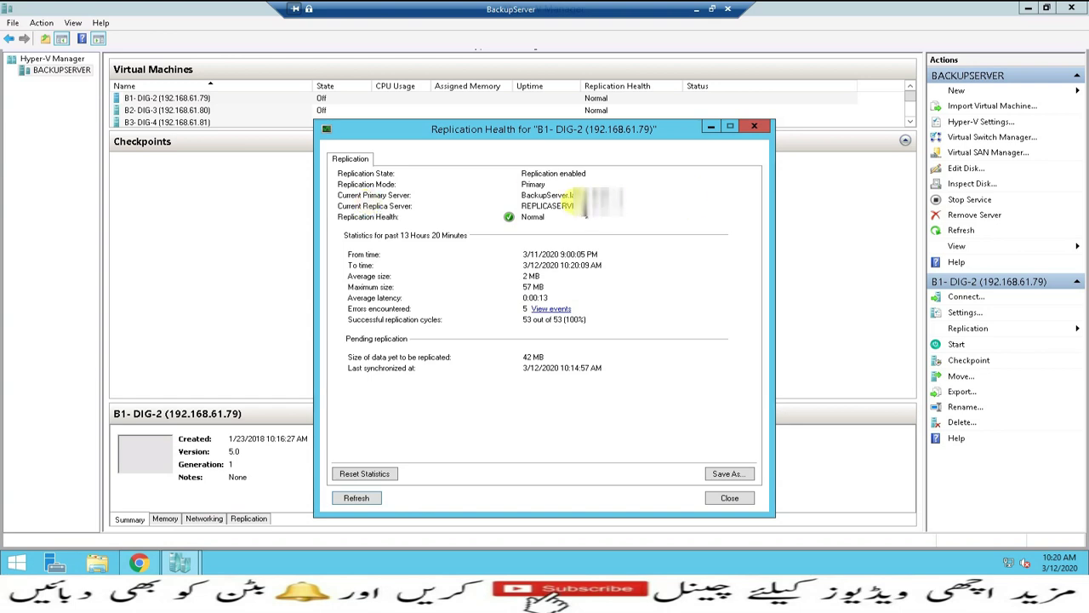
left_click(725, 499)
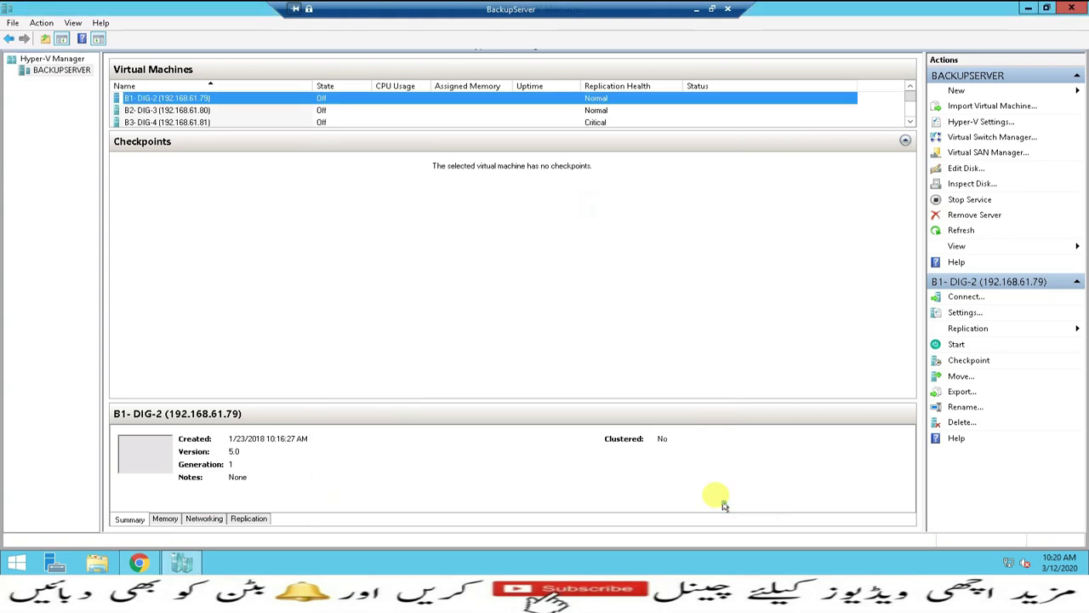
Switch to the ReplicaServer remote session and fail over B1- DIG-2 to its latest recovery point.
left_click(696, 8)
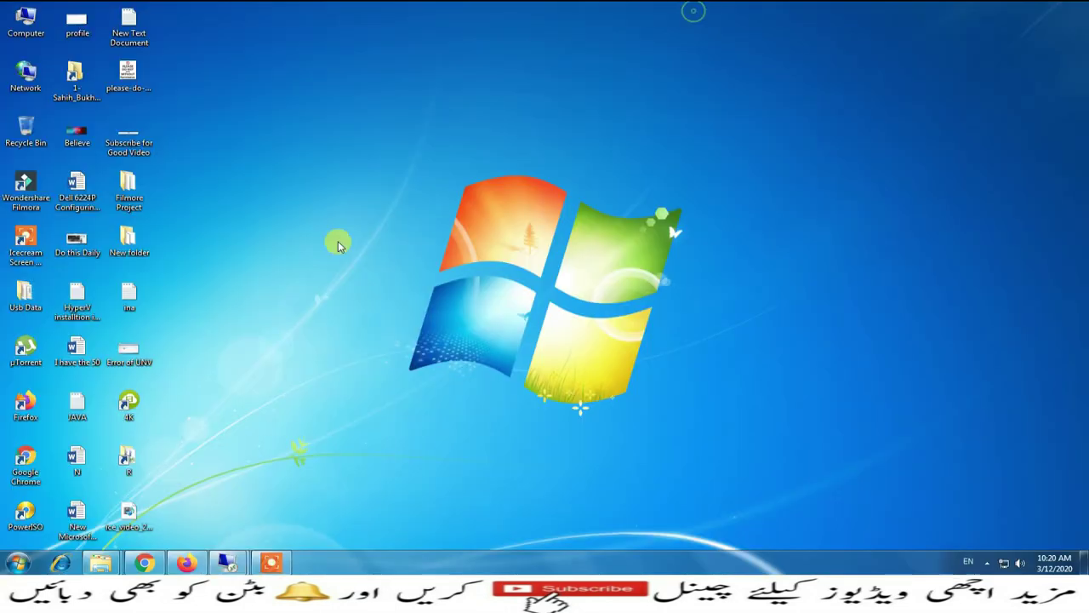
mouse_move(227, 555)
left_click(170, 499)
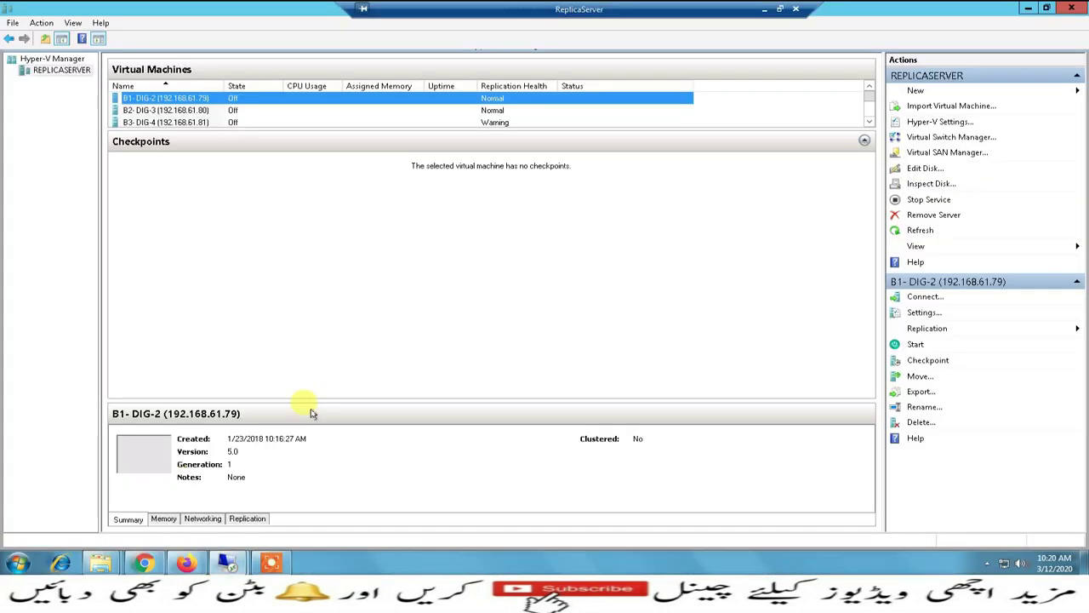
right_click(226, 100)
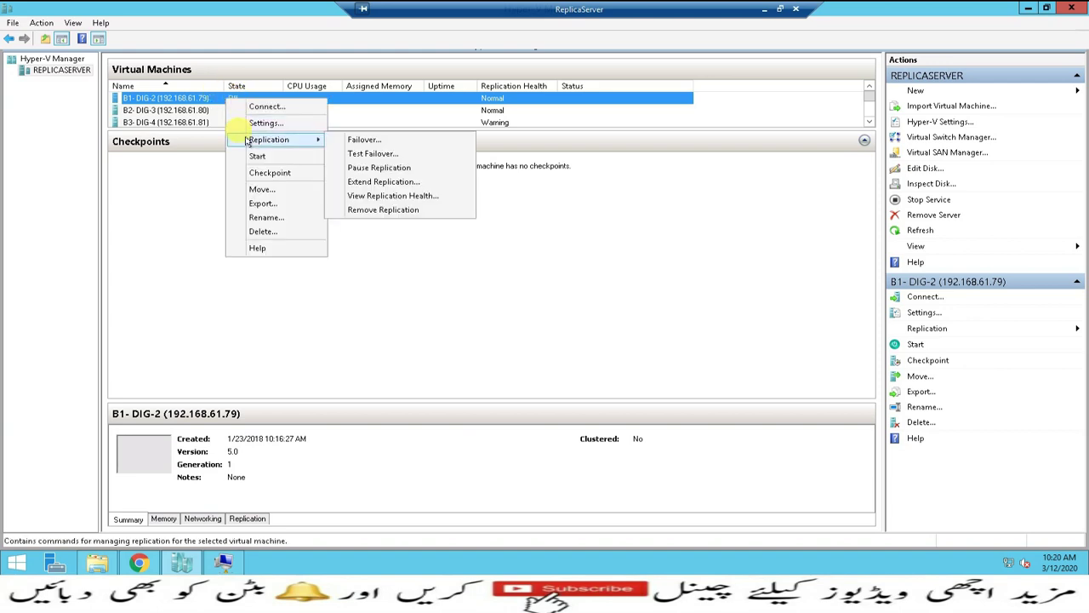
left_click(364, 140)
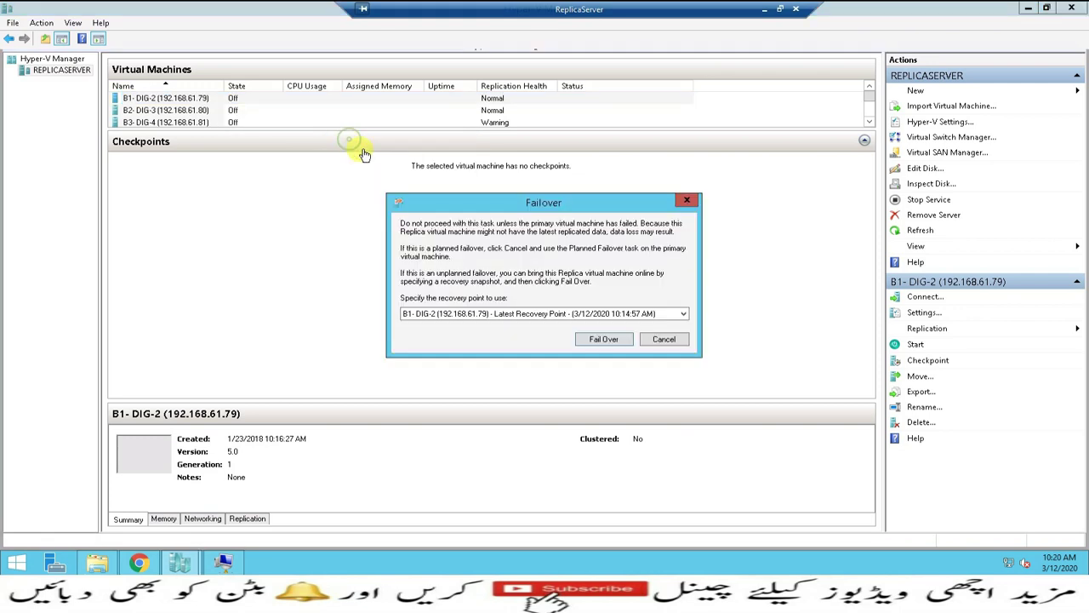
left_click(602, 339)
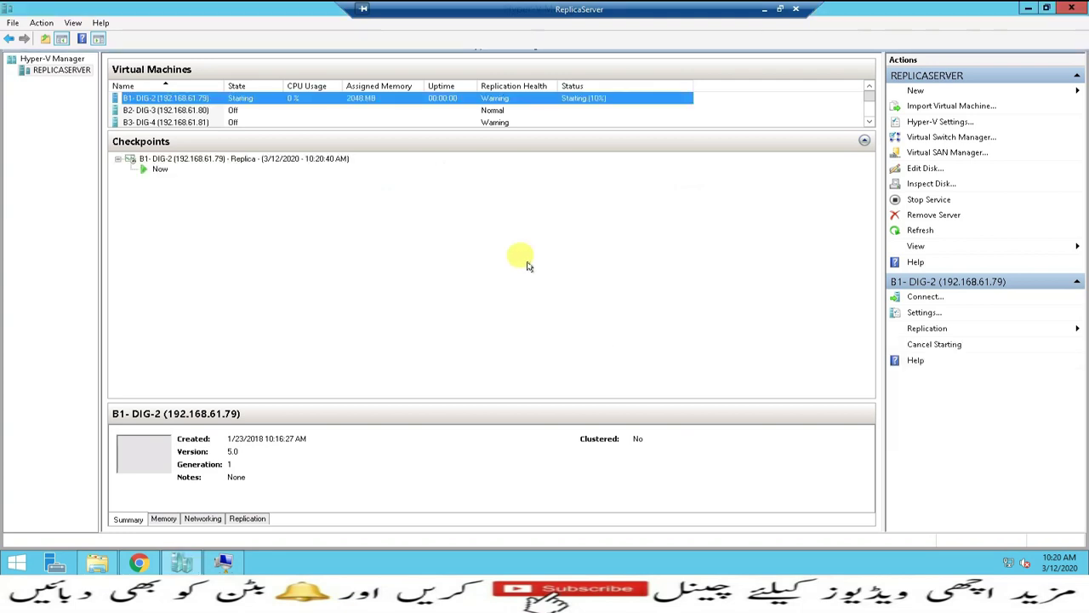
Connect to the B1- DIG-2 virtual machine, start Windows normally and minimize its connection window.
right_click(300, 100)
left_click(335, 105)
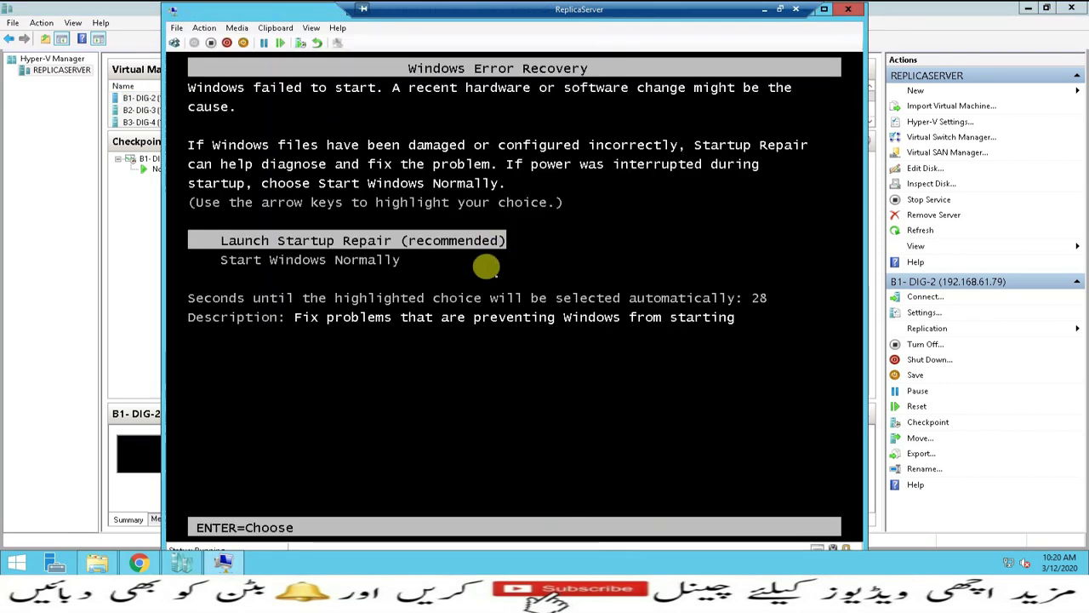
key("Down")
key("Return")
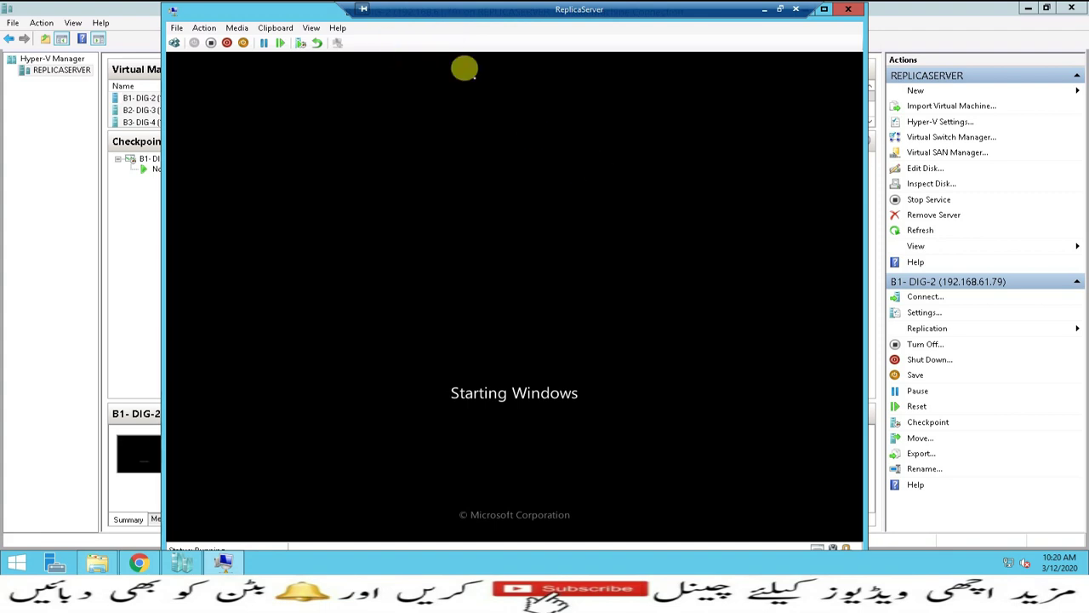
double_click(317, 13)
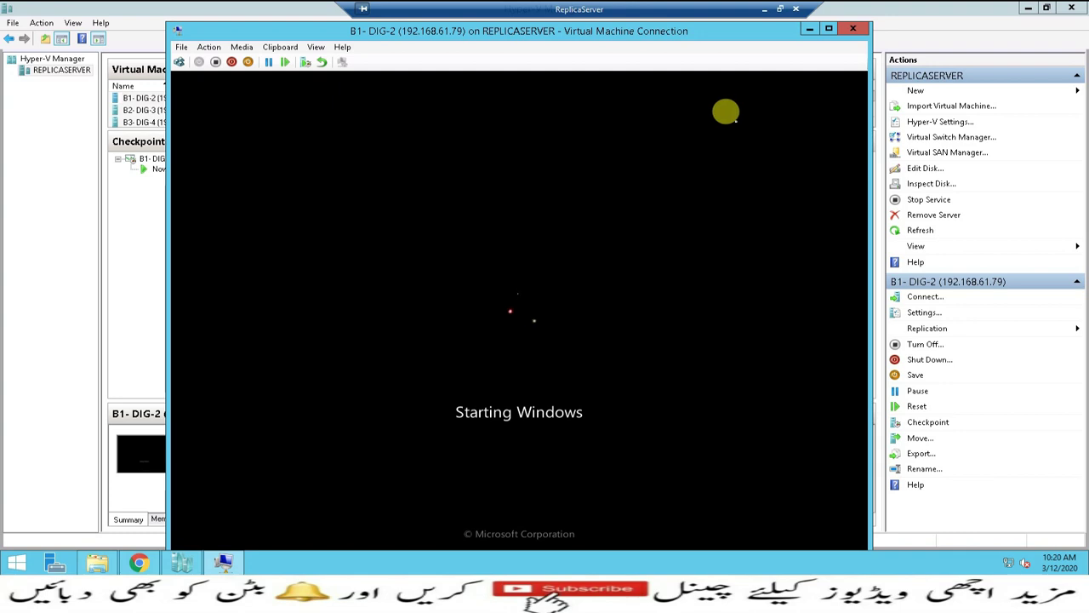
left_click(809, 30)
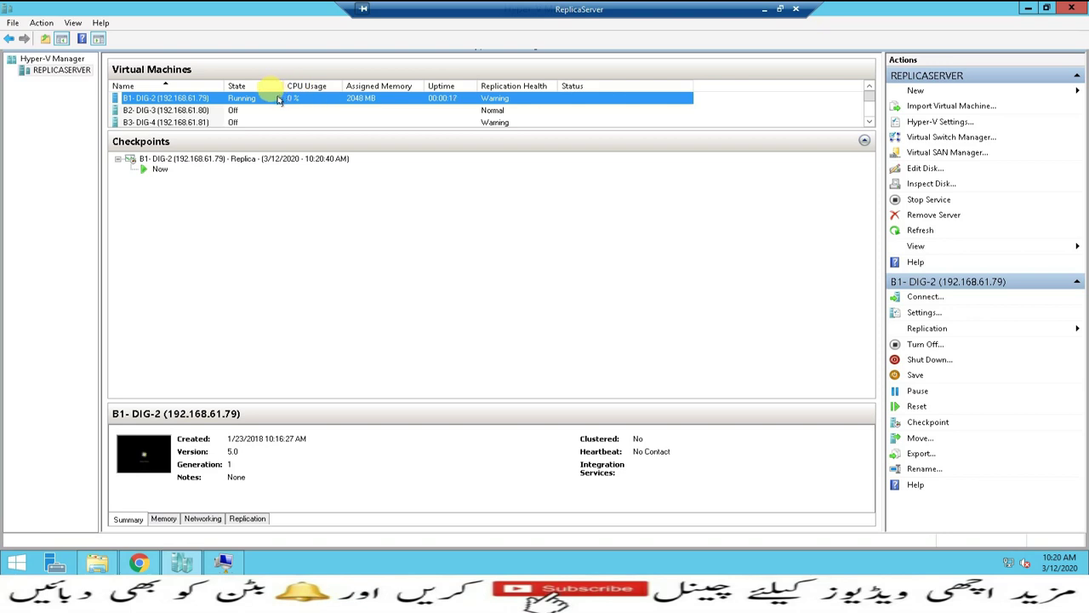
Begin reverse replication of B1- DIG-2 with BACKUPSERVER as the replica server, keeping port 80, Kerberos authentication and compression.
right_click(242, 96)
mouse_move(304, 143)
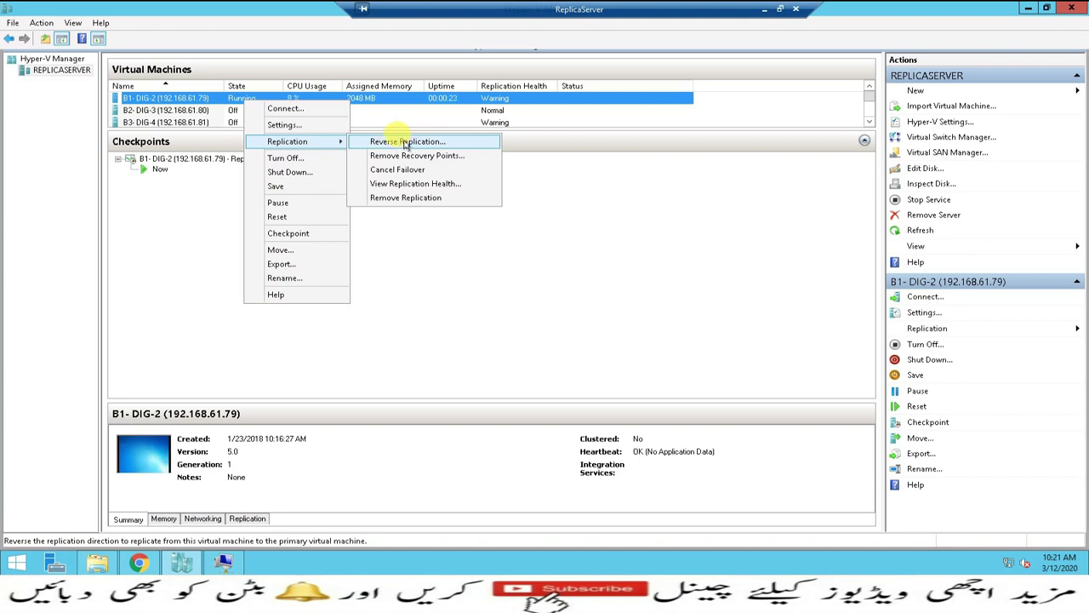
left_click(406, 143)
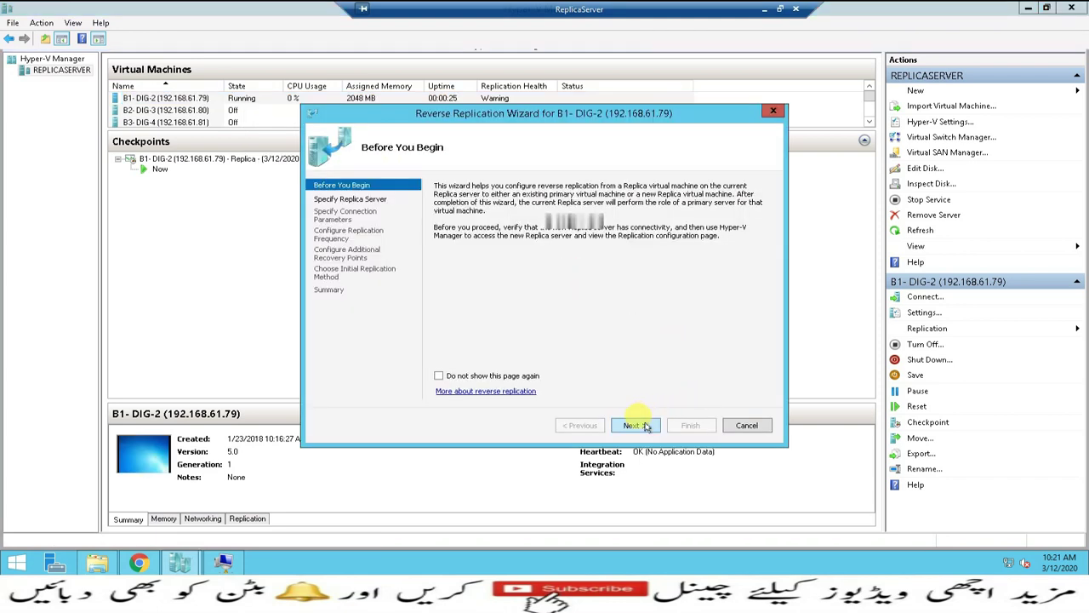
left_click(645, 425)
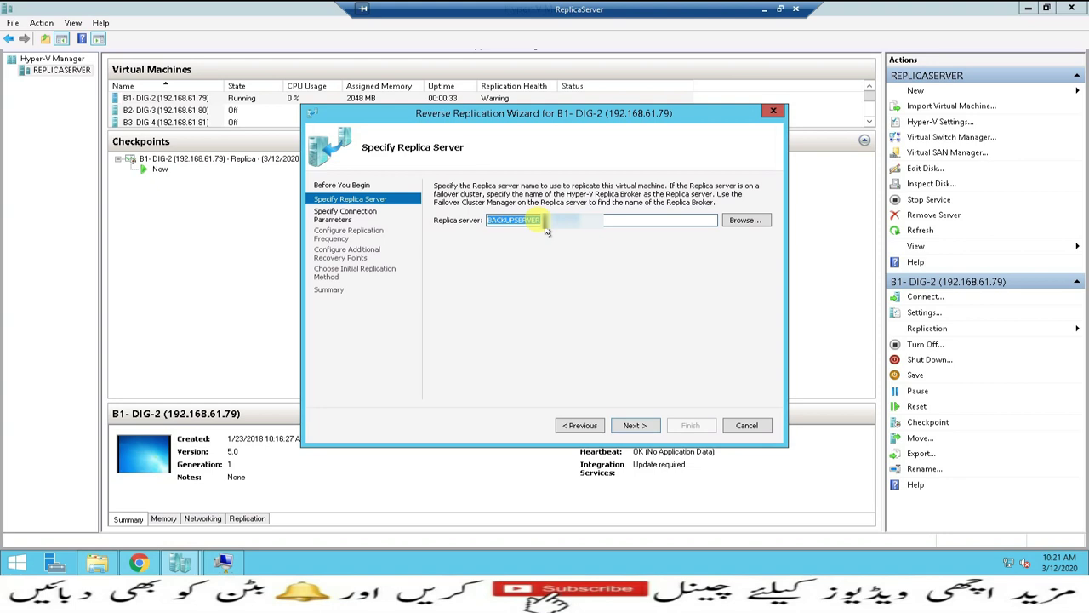
left_click(637, 425)
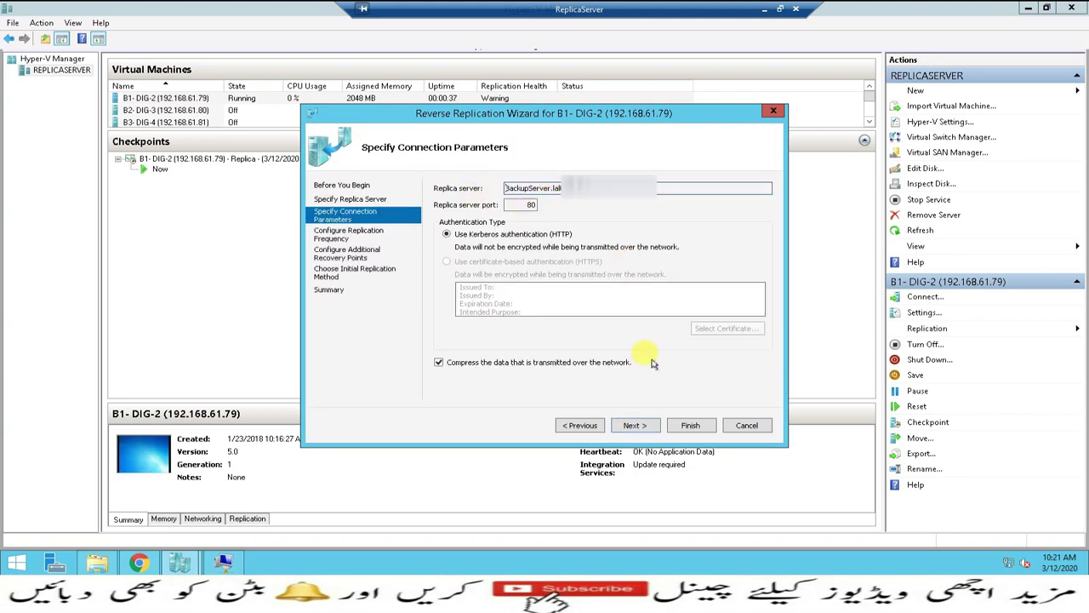
left_click(634, 427)
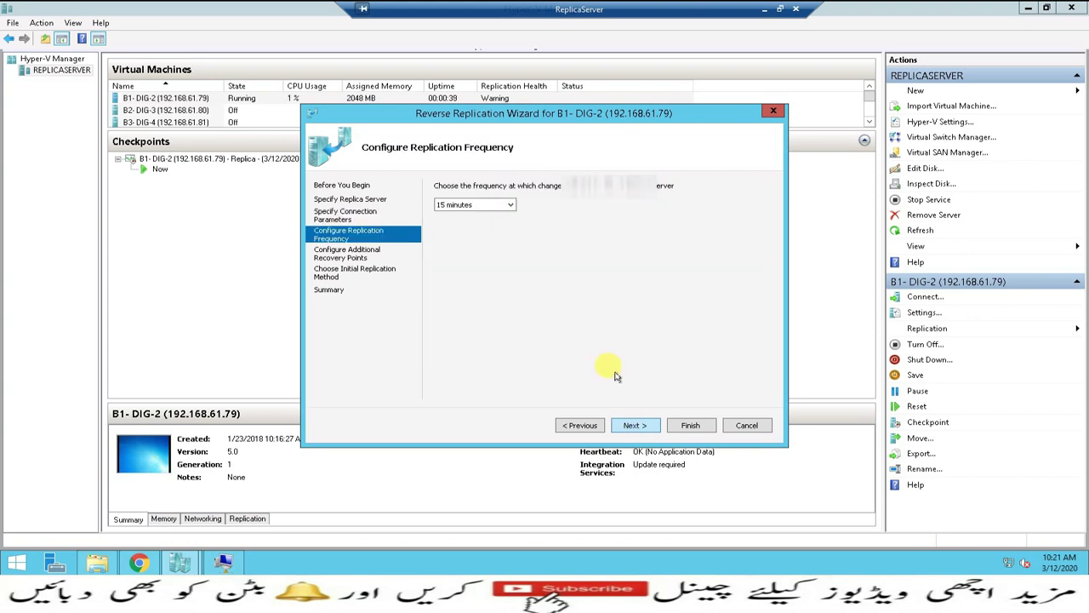
Keep the replication frequency at 15 minutes and finish the reverse replication setup with the initial copy sent over the network immediately.
left_click(509, 205)
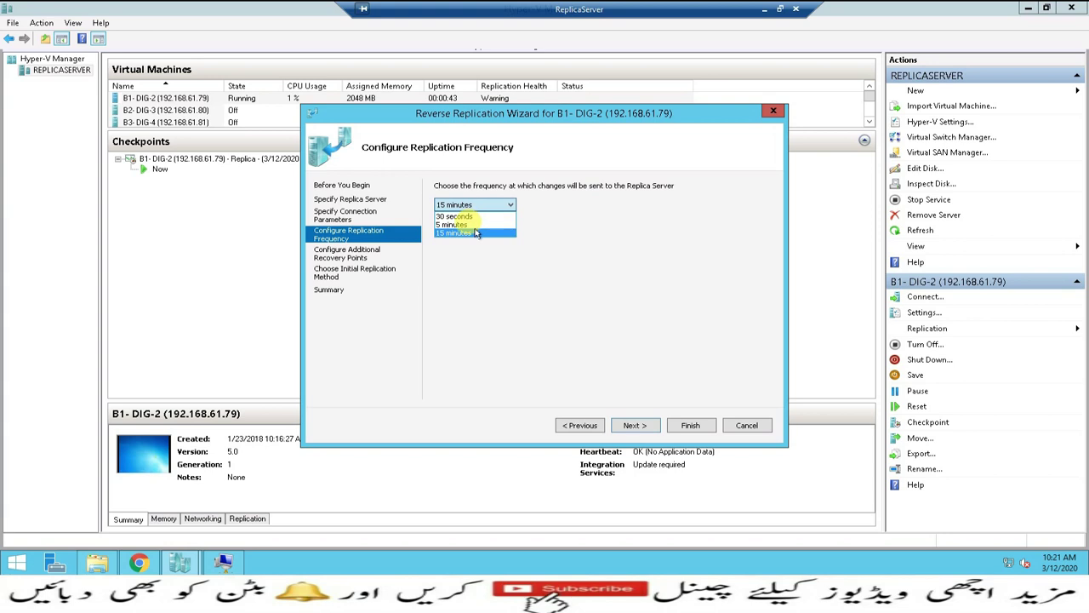
left_click(476, 234)
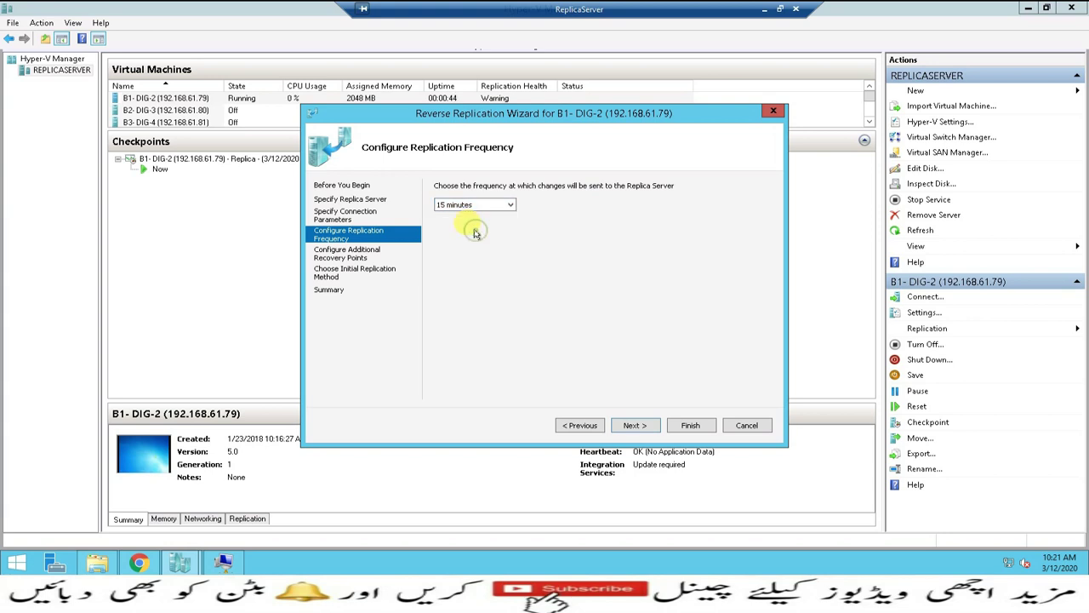
left_click(639, 425)
left_click(637, 426)
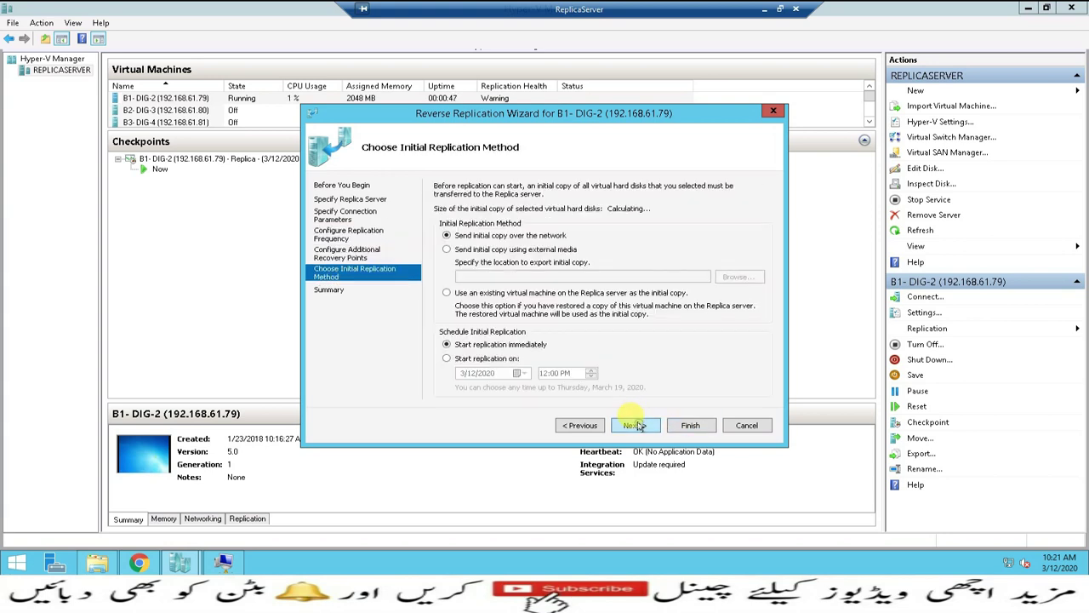
left_click(636, 426)
left_click(688, 424)
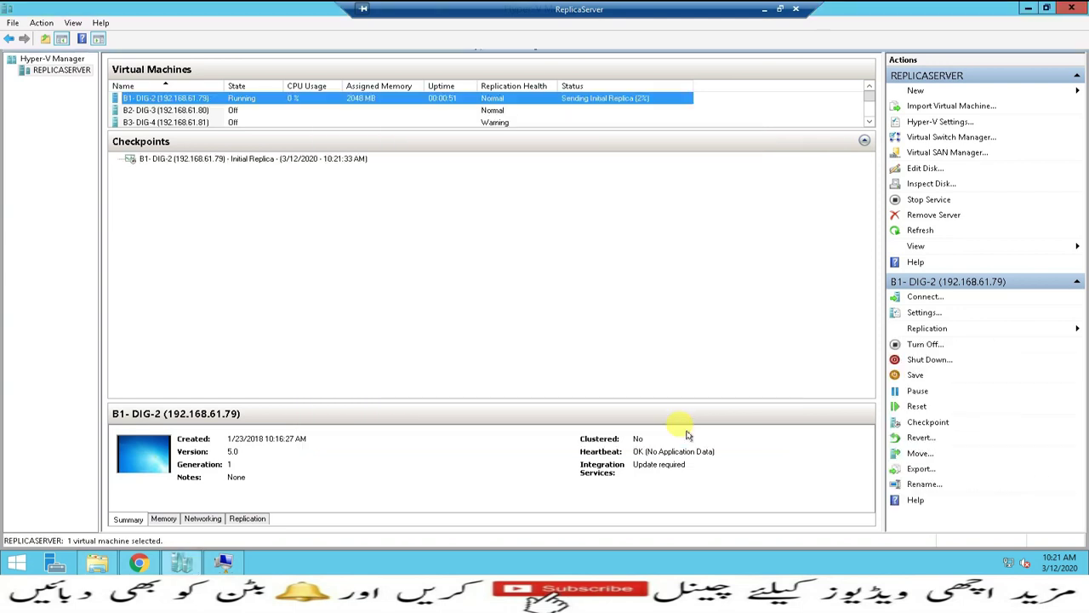
Check the progress of B1- DIG-2's initial replica transfer on ReplicaServer.
right_click(576, 103)
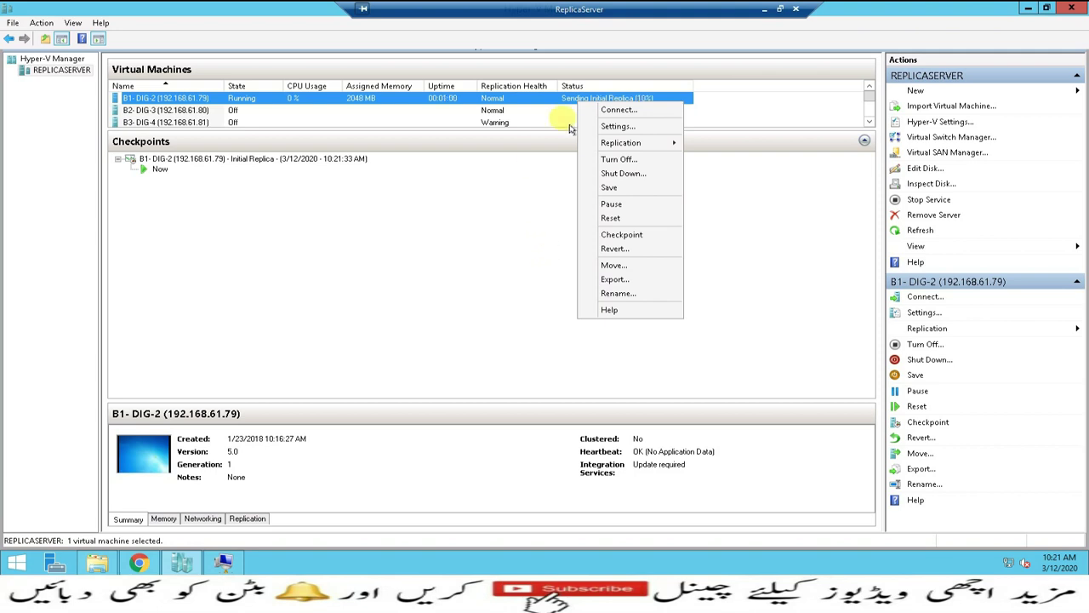
left_click(762, 11)
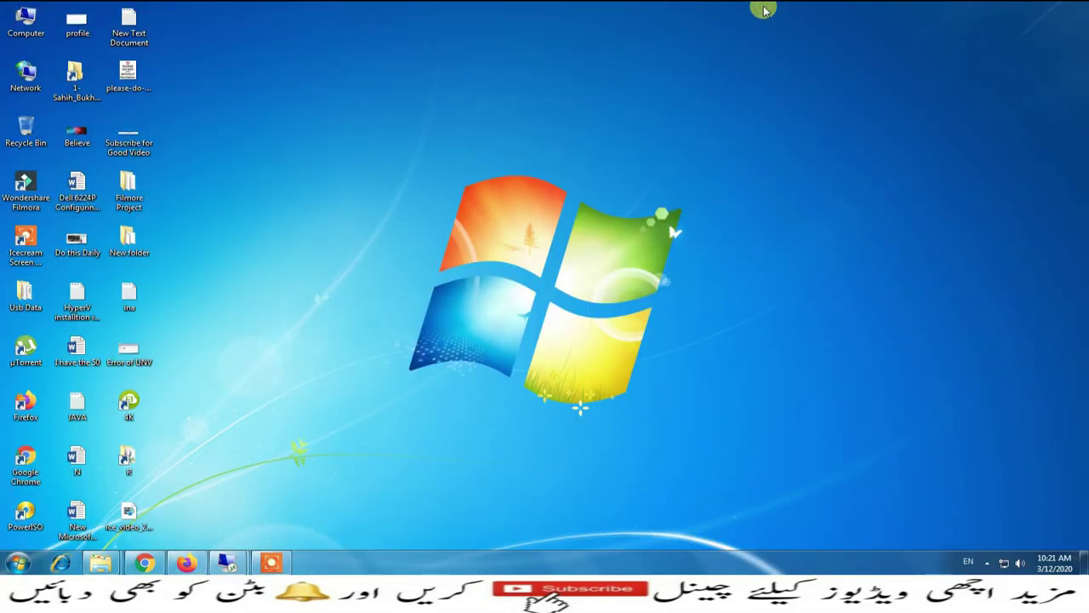
mouse_move(226, 562)
left_click(195, 536)
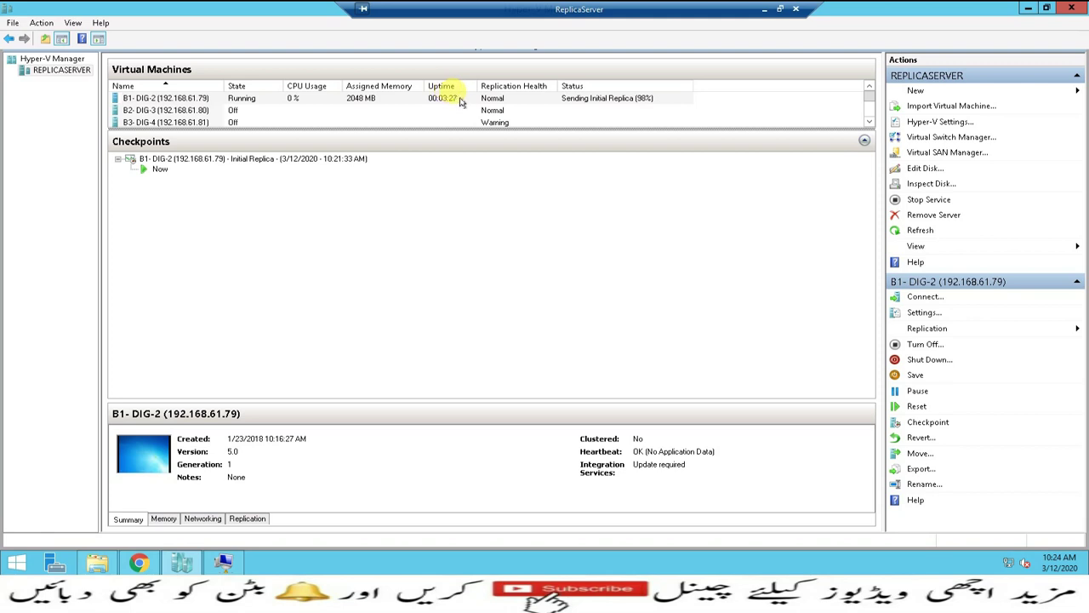
Switch to the BackupServer remote session and examine the replication health of B1- DIG-2 after the reversal.
left_click(764, 10)
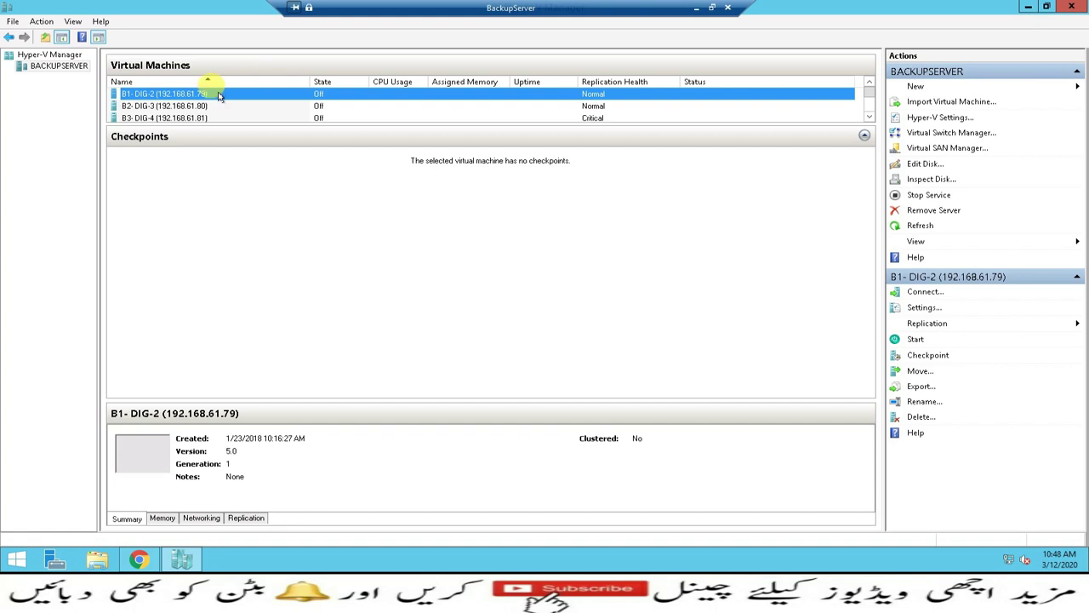
right_click(218, 94)
mouse_move(252, 138)
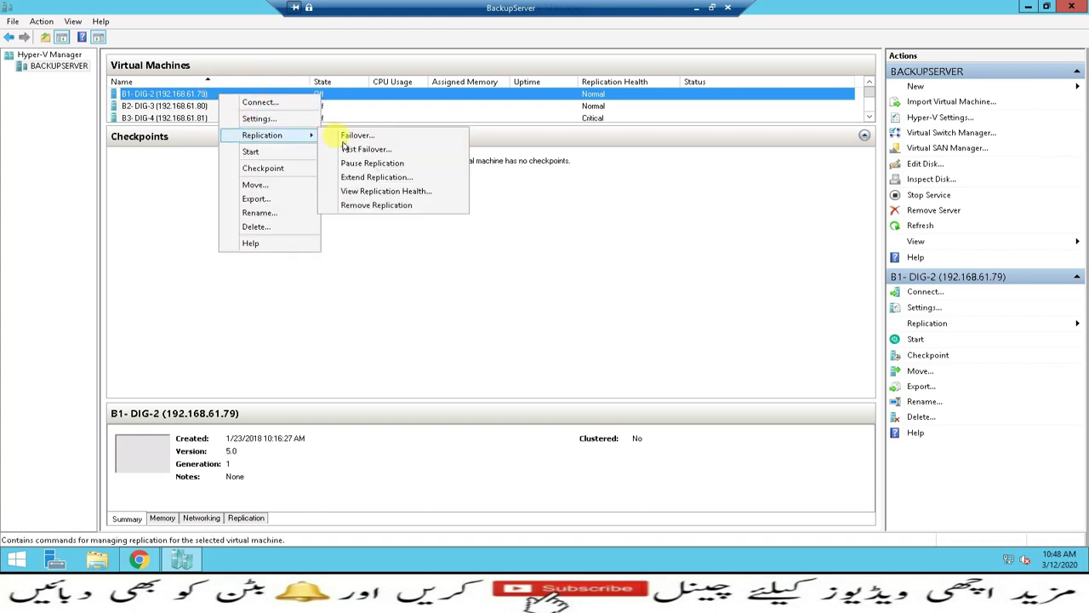
left_click(348, 197)
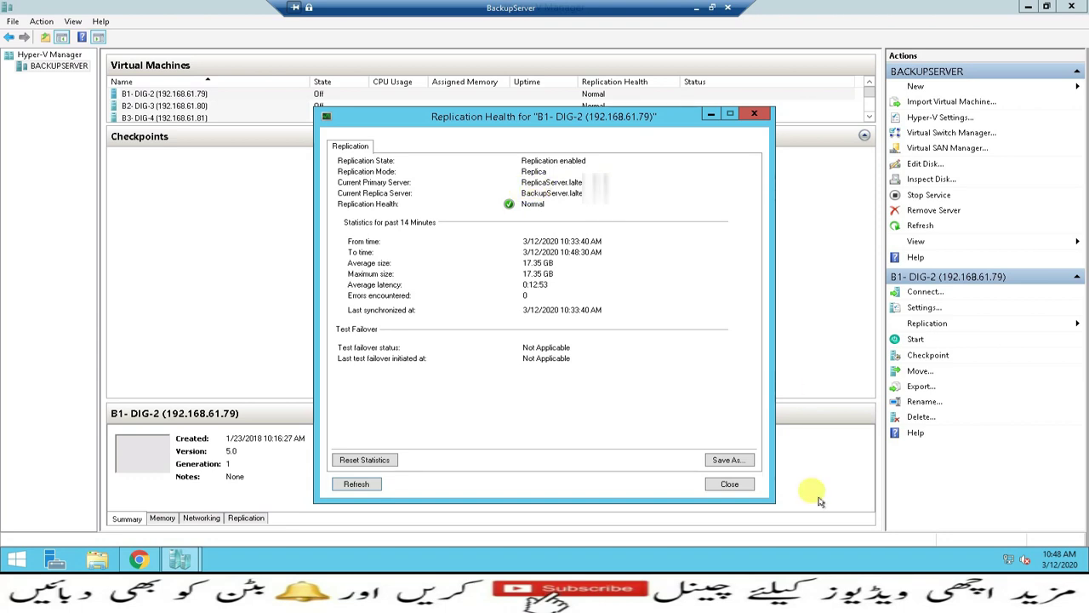
left_click(730, 484)
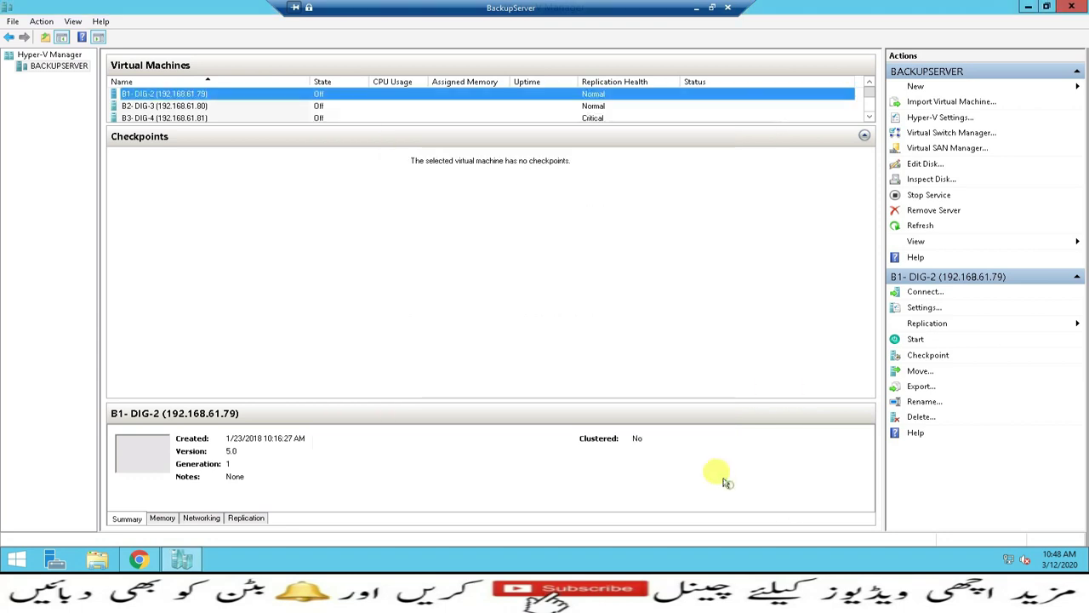